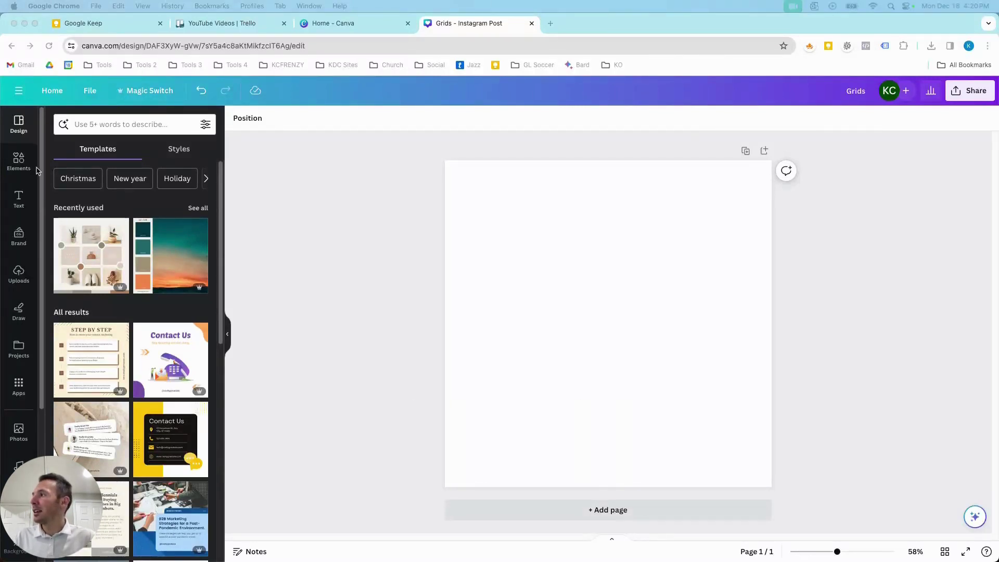
# Step: Search the Elements library for 'grid'
pyautogui.click(20, 163)
pyautogui.click(18, 161)
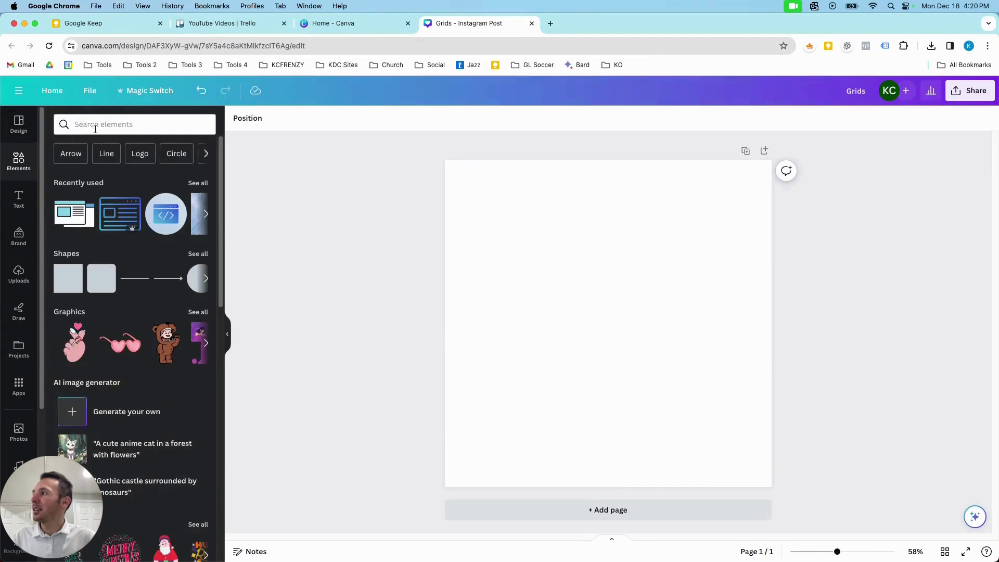
pyautogui.click(95, 125)
pyautogui.write('grid')
pyautogui.press('Return')
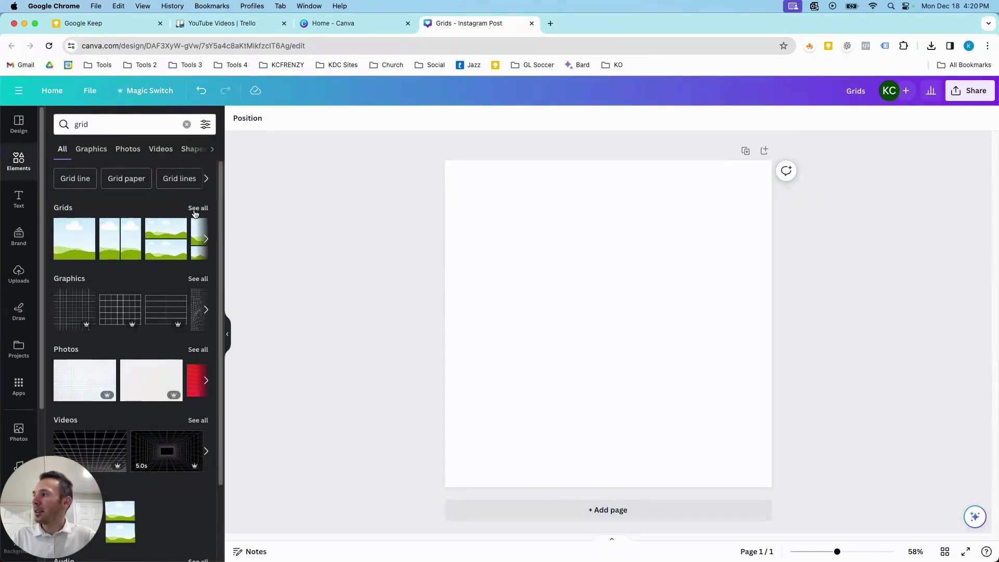
# Step: Add the single-cell grid from the full Grids list to the blank page
pyautogui.click(197, 208)
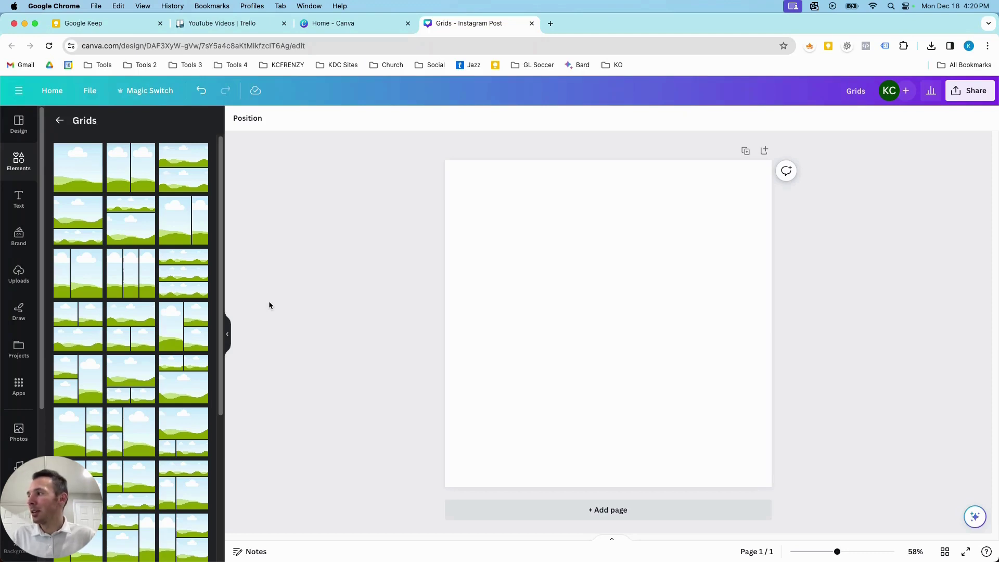
pyautogui.scroll(-10, 155, 336)
pyautogui.scroll(-2, 155, 335)
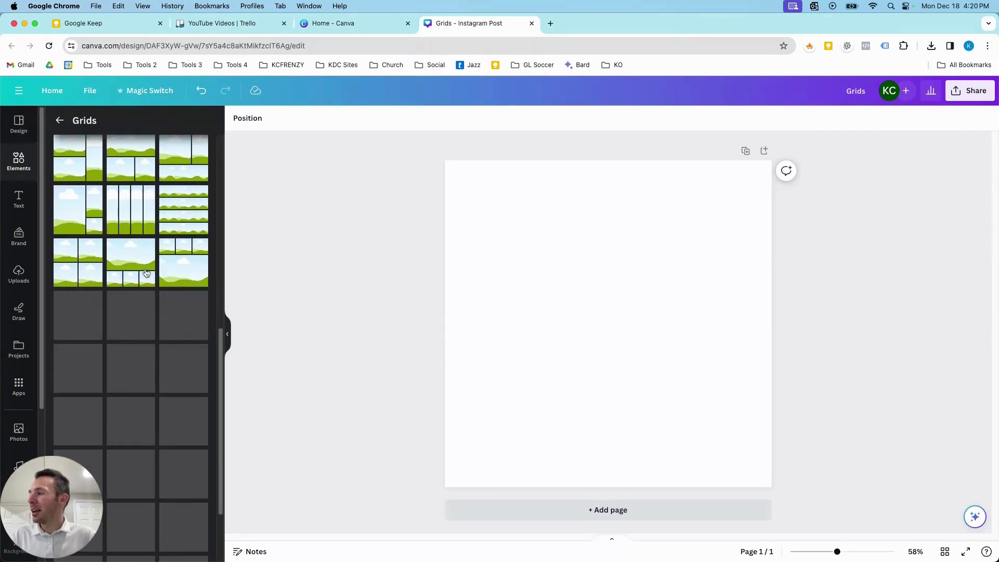
pyautogui.scroll(-5, 179, 290)
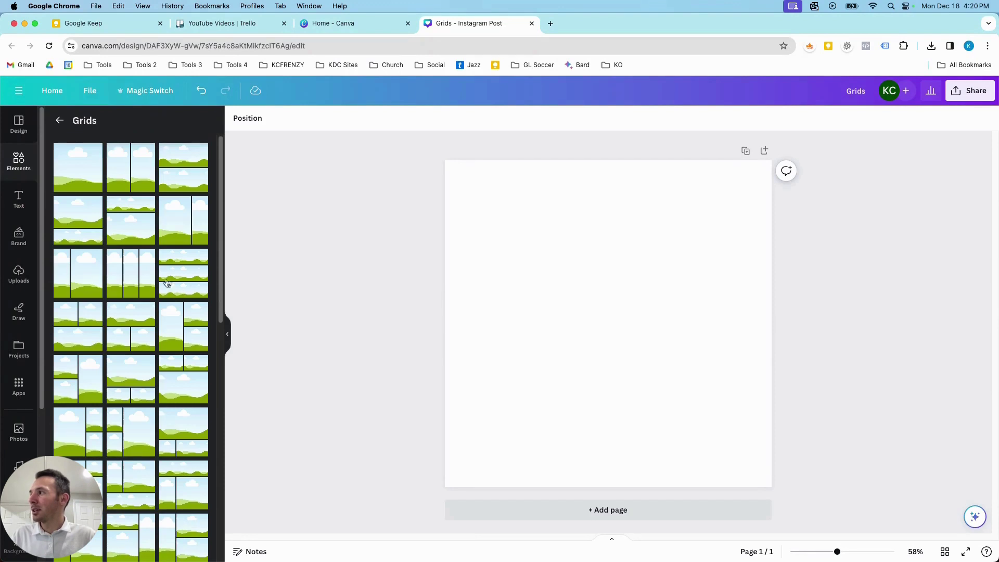
pyautogui.click(66, 179)
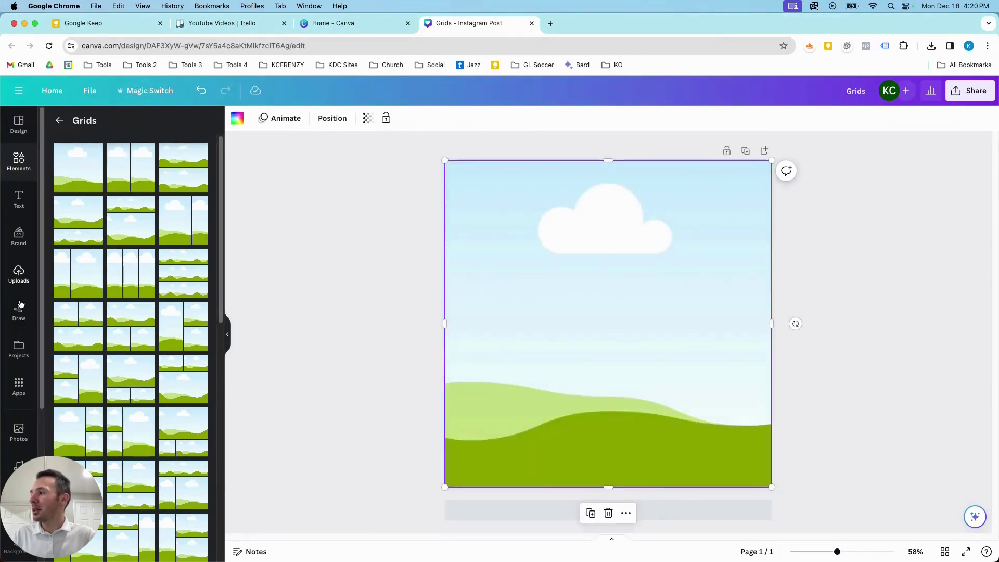
# Step: Search Photos for 'web design' and drop the laptop photo into the grid
pyautogui.click(28, 438)
pyautogui.click(111, 125)
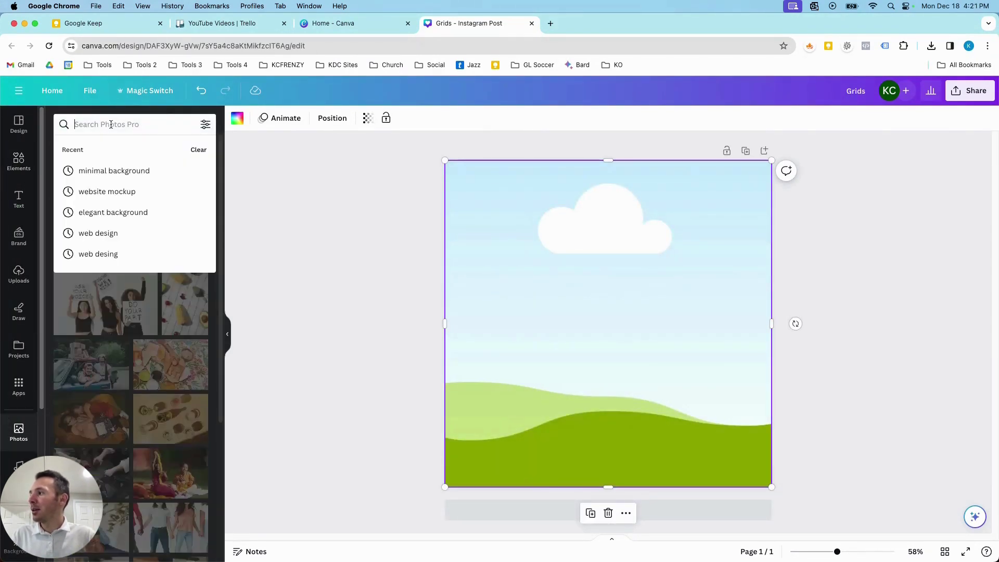
pyautogui.write('web')
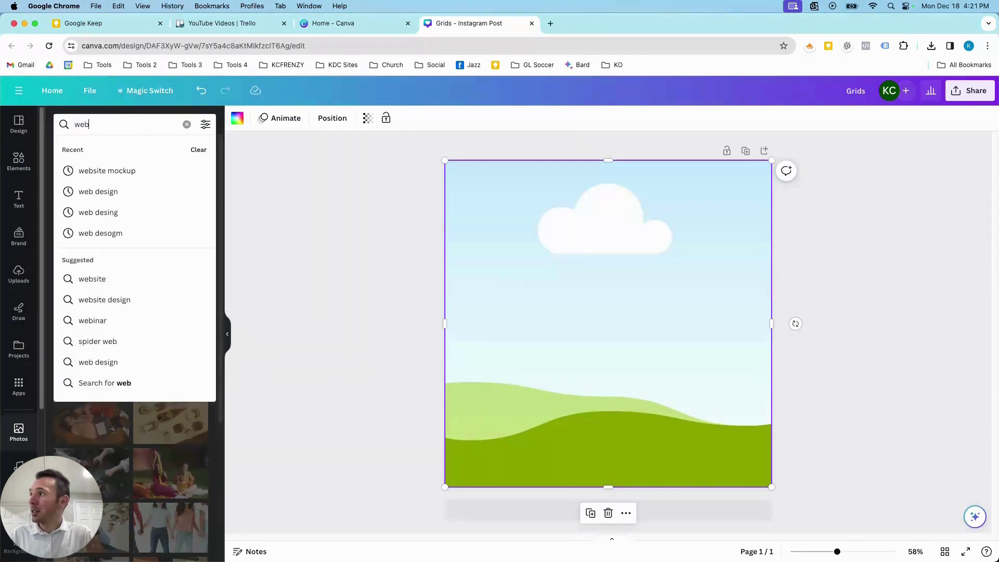
pyautogui.write(' desingn')
pyautogui.press('Return')
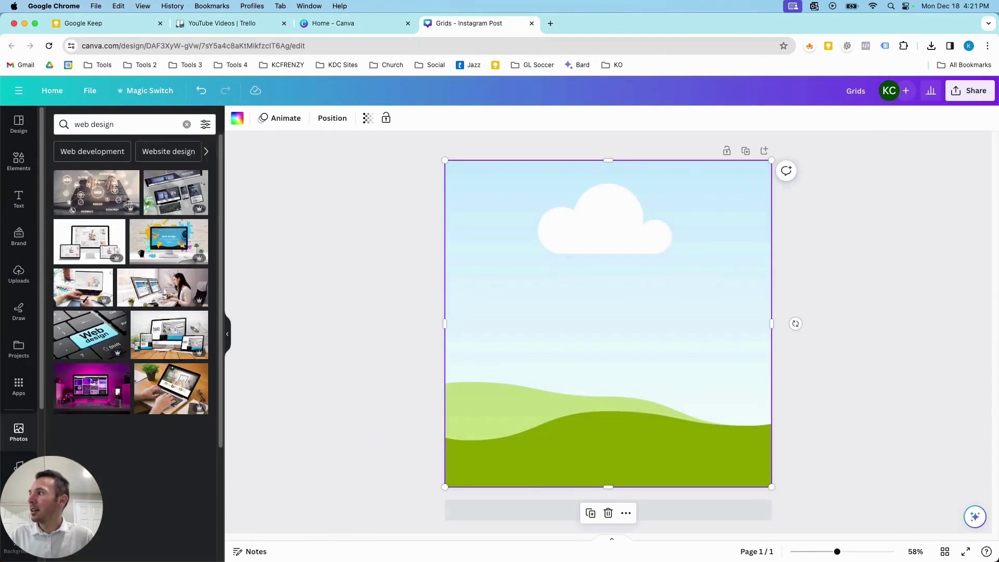
pyautogui.scroll(-5, 215, 337)
pyautogui.scroll(-1, 215, 338)
pyautogui.moveTo(121, 309); pyautogui.dragTo(523, 311)
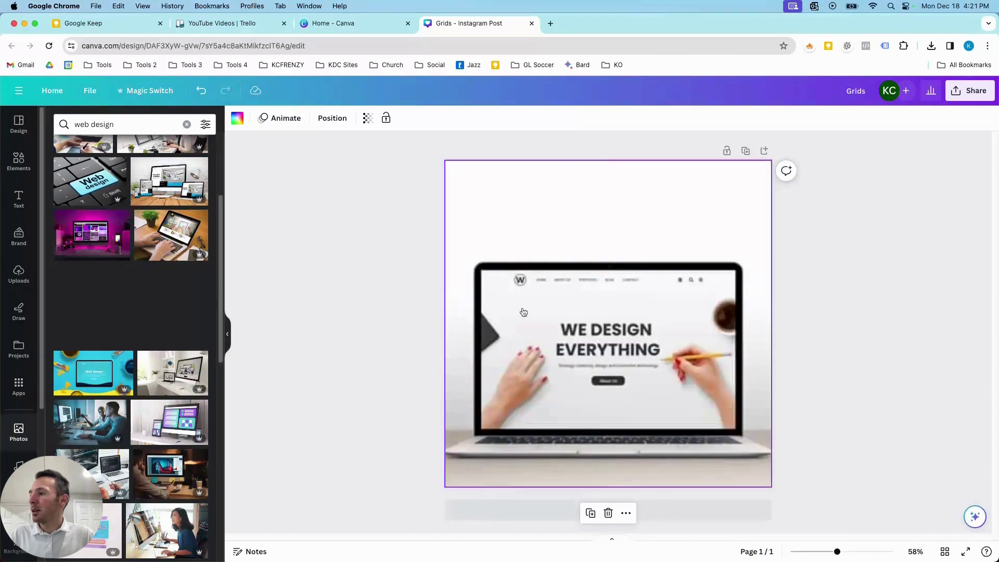
# Step: Reposition the laptop photo's crop within its frame and shorten the frame's height
pyautogui.doubleClick(521, 307)
pyautogui.moveTo(521, 307); pyautogui.dragTo(519, 283)
pyautogui.click(260, 155)
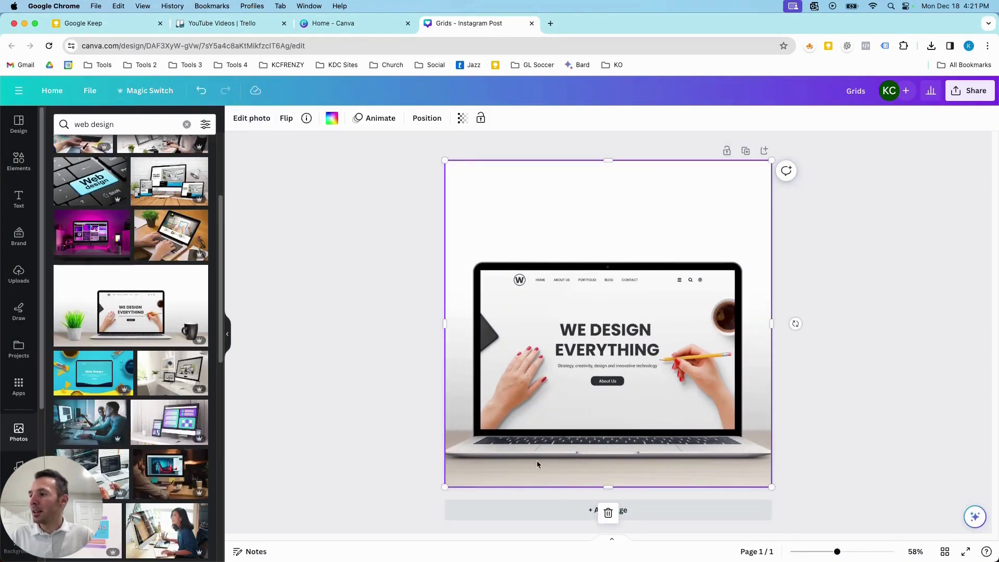
pyautogui.moveTo(609, 487); pyautogui.dragTo(609, 313)
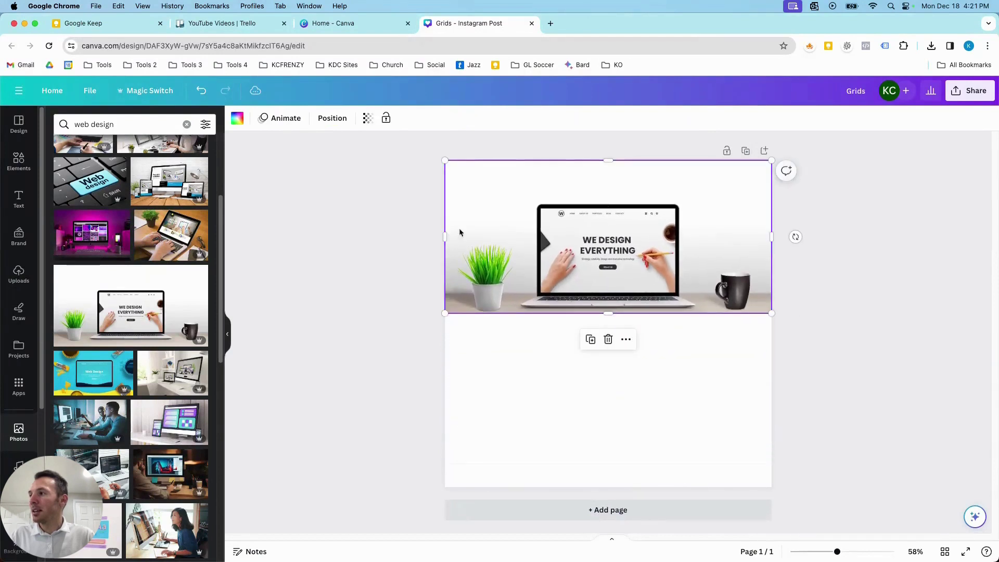
# Step: Narrow the frame, swap in the photo of a person at a monitor, and add a second page
pyautogui.moveTo(446, 235); pyautogui.dragTo(602, 236)
pyautogui.moveTo(666, 236); pyautogui.dragTo(641, 290)
pyautogui.moveTo(94, 373); pyautogui.dragTo(575, 262)
pyautogui.moveTo(160, 436); pyautogui.dragTo(640, 270)
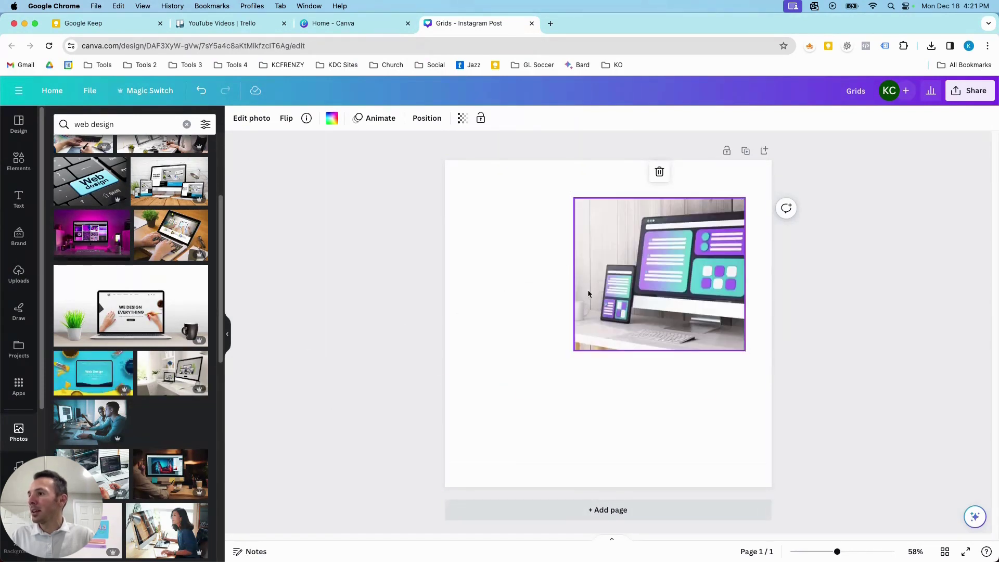
pyautogui.moveTo(171, 473); pyautogui.dragTo(593, 297)
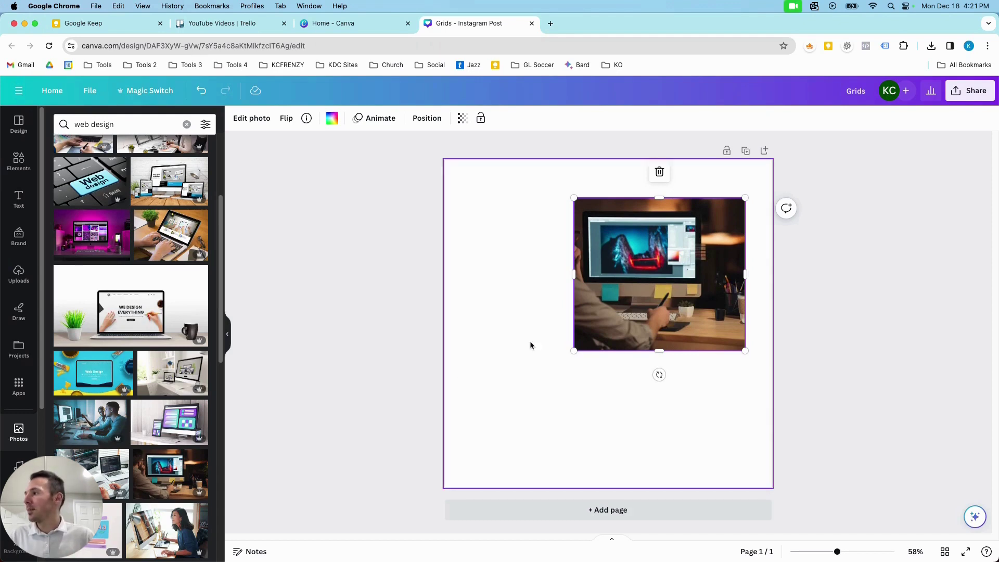
pyautogui.click(464, 510)
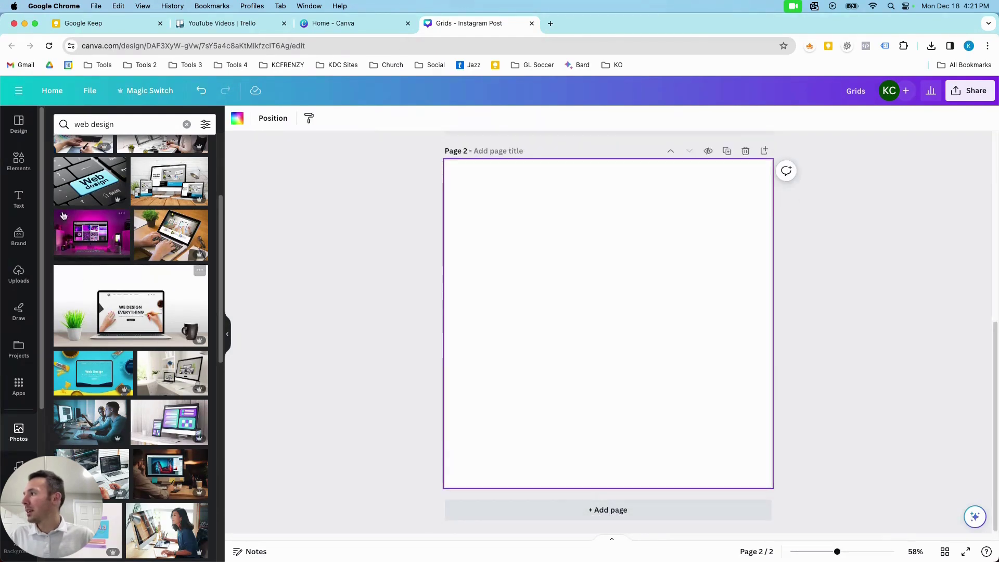
# Step: Add the two-over-one grid layout to page 2
pyautogui.click(20, 161)
pyautogui.scroll(-3, 181, 392)
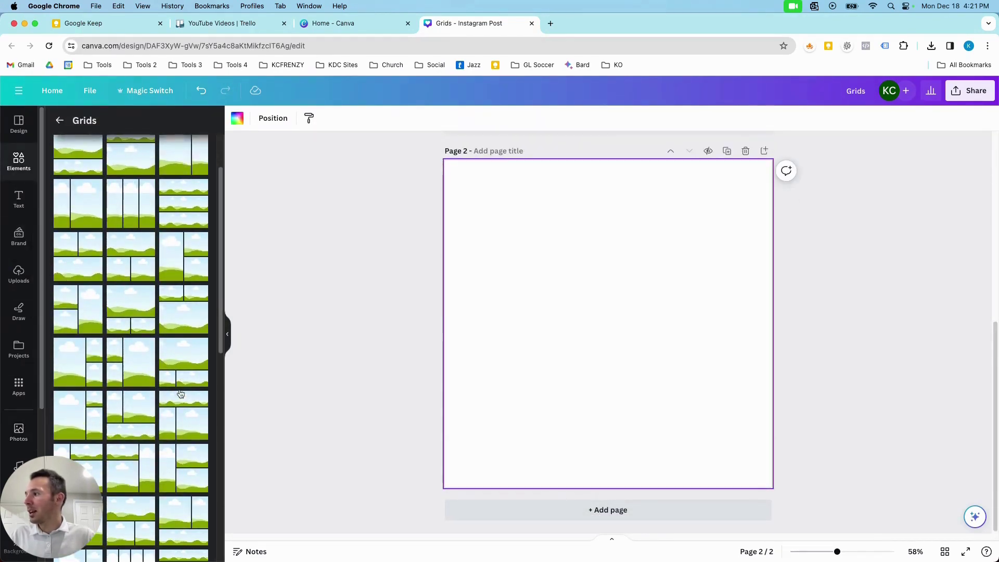
pyautogui.click(174, 313)
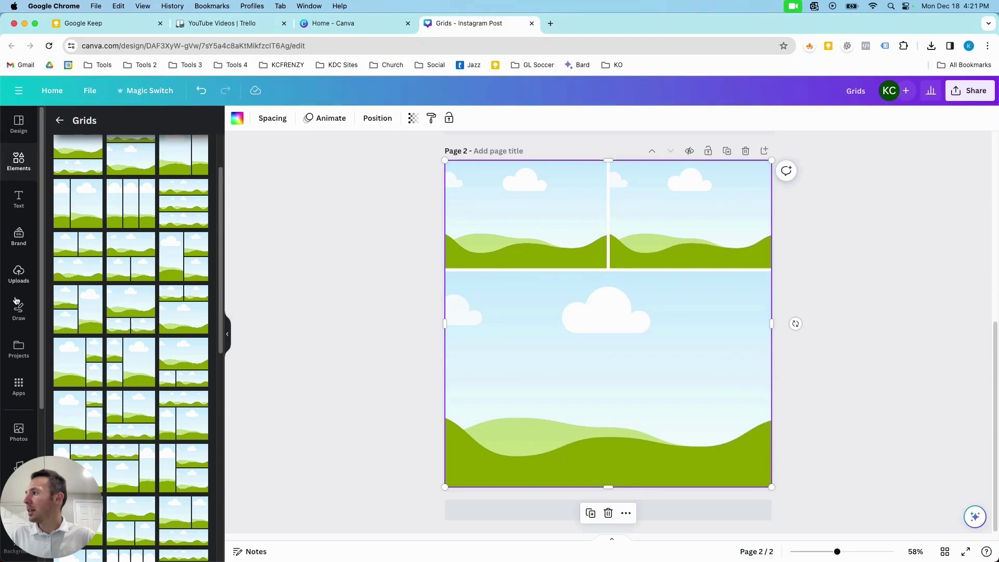
pyautogui.click(19, 432)
pyautogui.click(122, 127)
# Step: Search Photos for 'pets' and drop a pet photo into each of the three grid cells
pyautogui.write('pets')
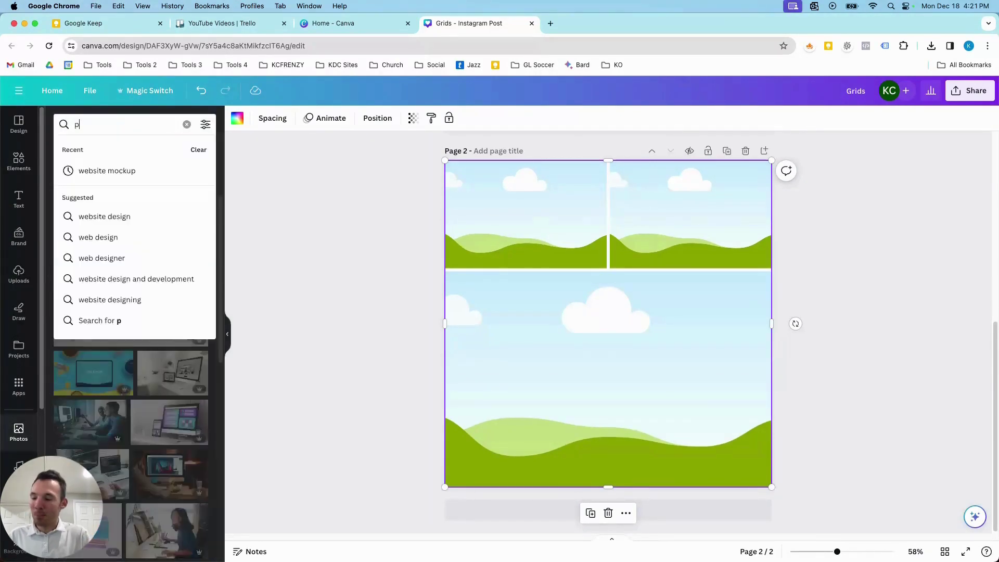
pyautogui.press('Return')
pyautogui.moveTo(114, 236); pyautogui.dragTo(520, 213)
pyautogui.moveTo(115, 437); pyautogui.dragTo(484, 415)
pyautogui.scroll(-4, 150, 453)
pyautogui.moveTo(157, 359); pyautogui.dragTo(629, 219)
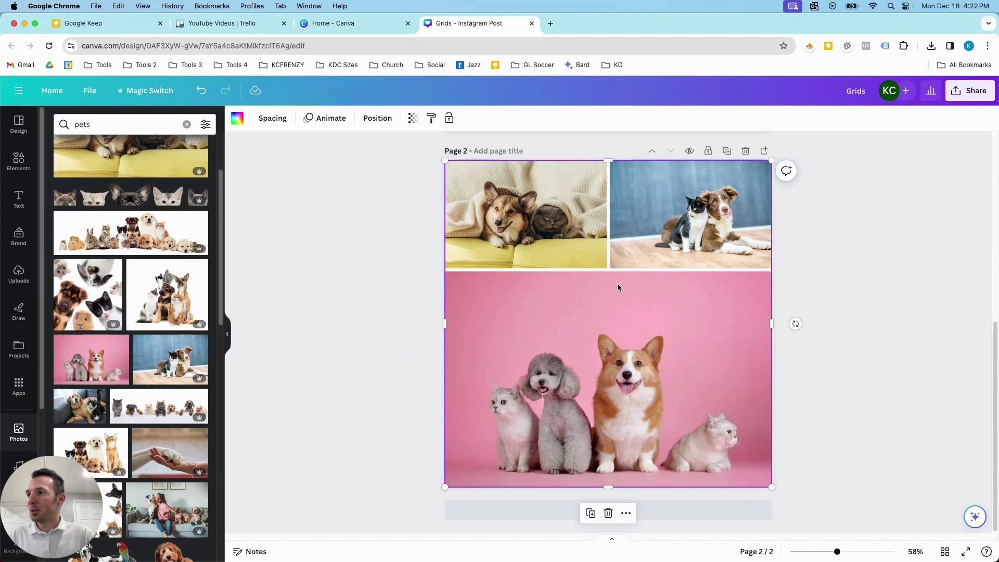
pyautogui.click(594, 234)
pyautogui.click(373, 118)
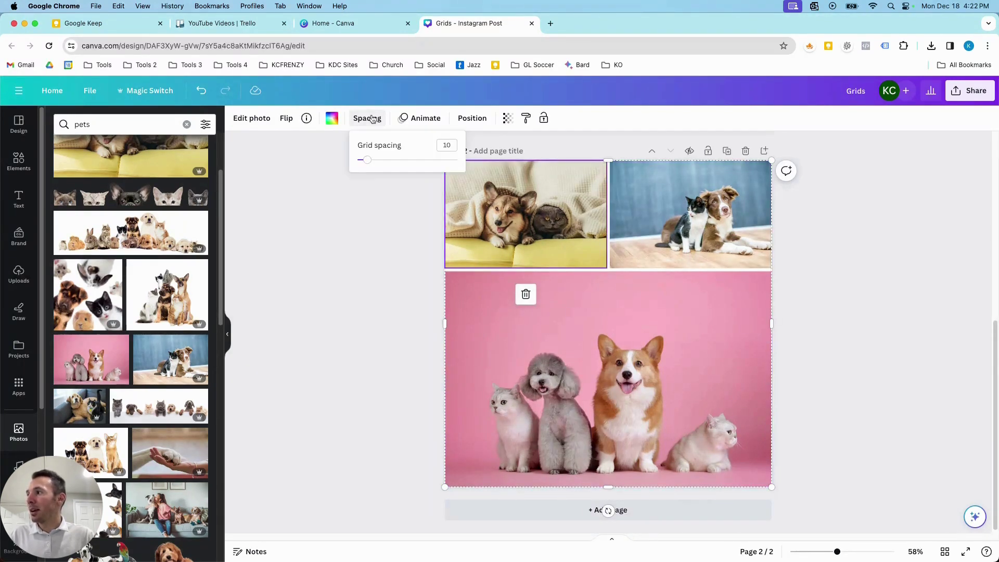
# Step: Set the grid spacing to 0, then widen it back to 10, and add a third page
pyautogui.moveTo(363, 164); pyautogui.dragTo(357, 163)
pyautogui.click(333, 208)
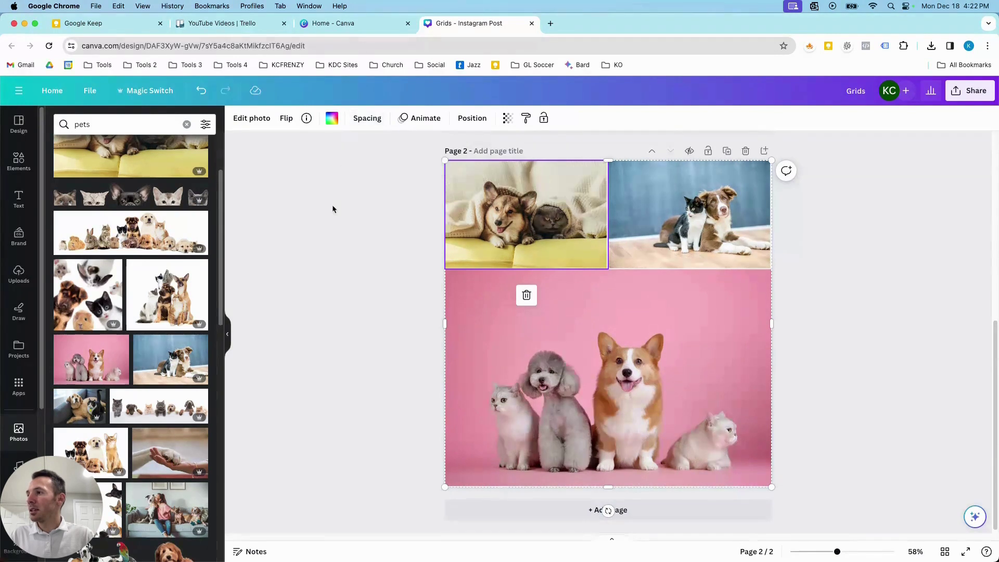
pyautogui.click(367, 305)
pyautogui.click(483, 274)
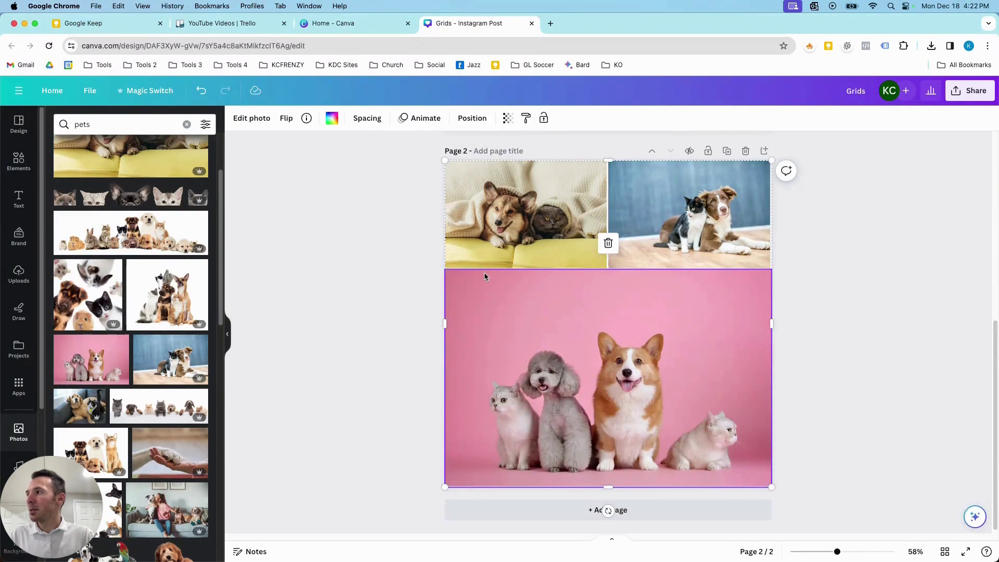
pyautogui.click(367, 118)
pyautogui.moveTo(361, 162)
pyautogui.mouseDown()
pyautogui.moveTo(448, 159)
pyautogui.moveTo(366, 160)
pyautogui.mouseUp()
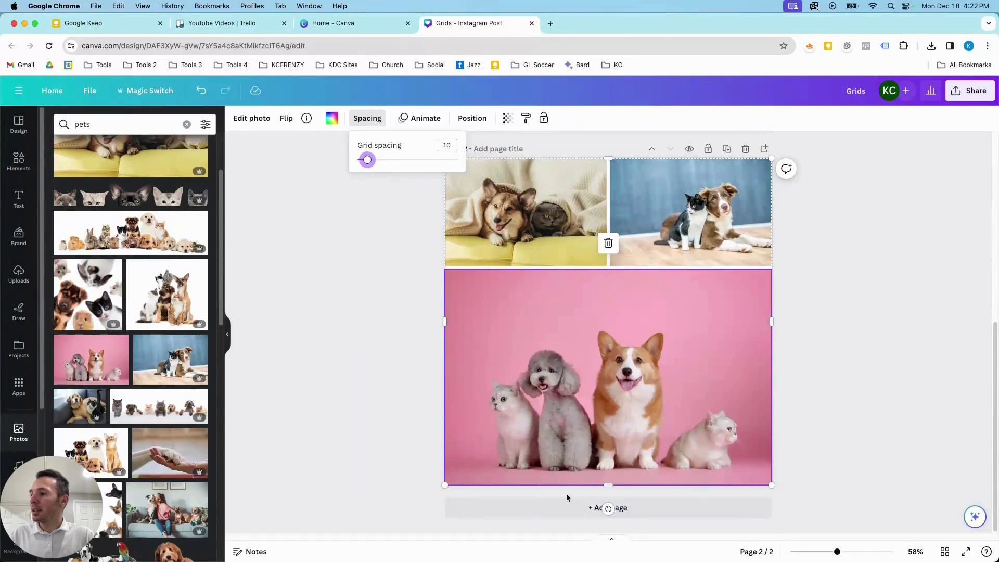
pyautogui.click(554, 508)
# Step: Apply the mood board collage template to page 3
pyautogui.click(28, 162)
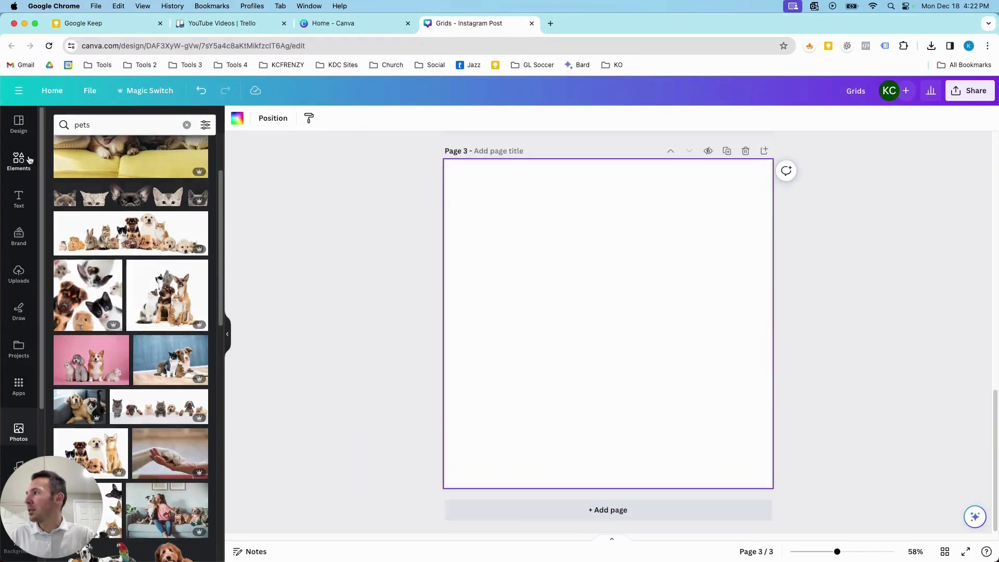
pyautogui.click(19, 125)
pyautogui.click(125, 124)
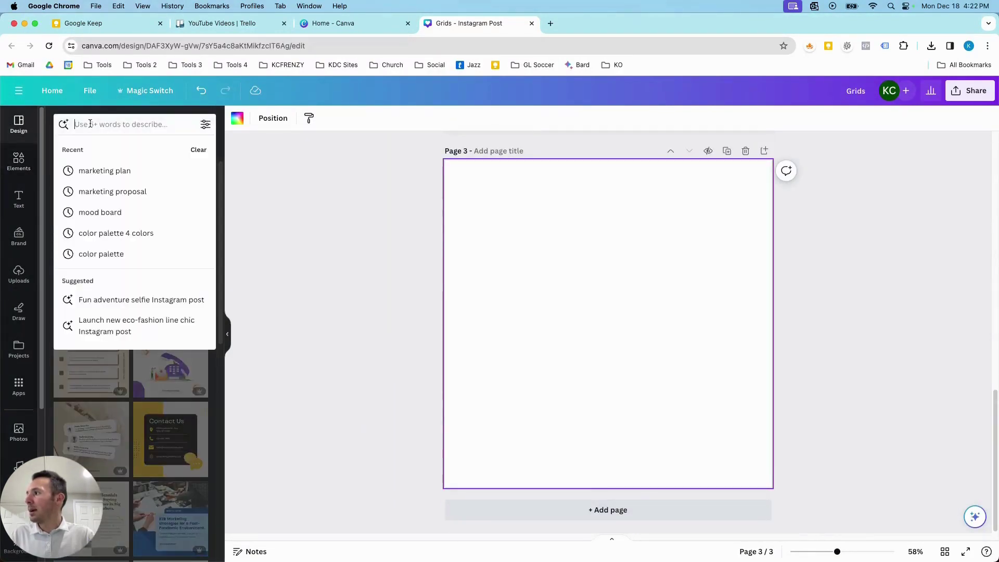
pyautogui.click(263, 197)
pyautogui.click(78, 255)
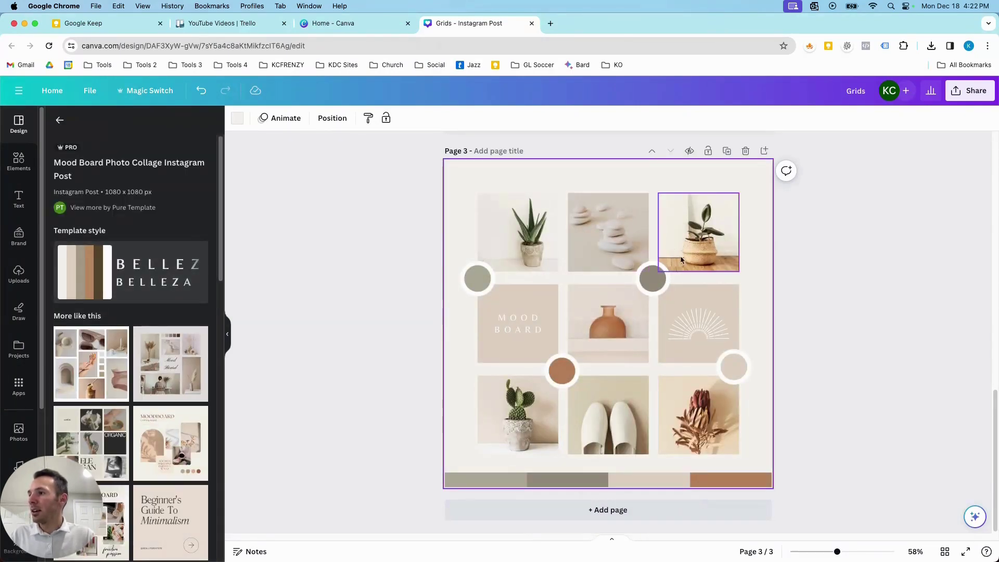
# Step: Place sofa, cat and bunny pet photos in the mood board's four corner frames
pyautogui.click(17, 435)
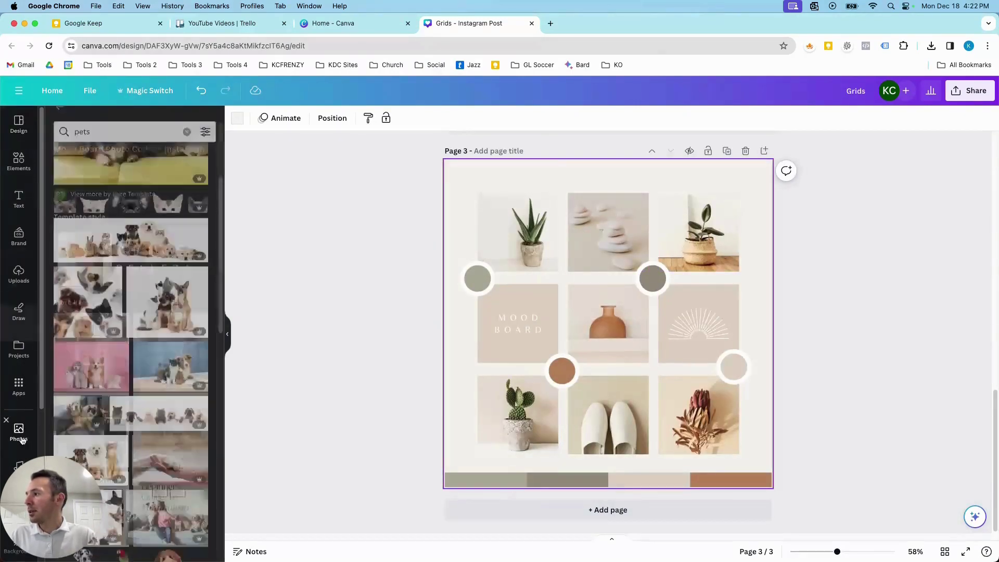
pyautogui.scroll(-5, 176, 355)
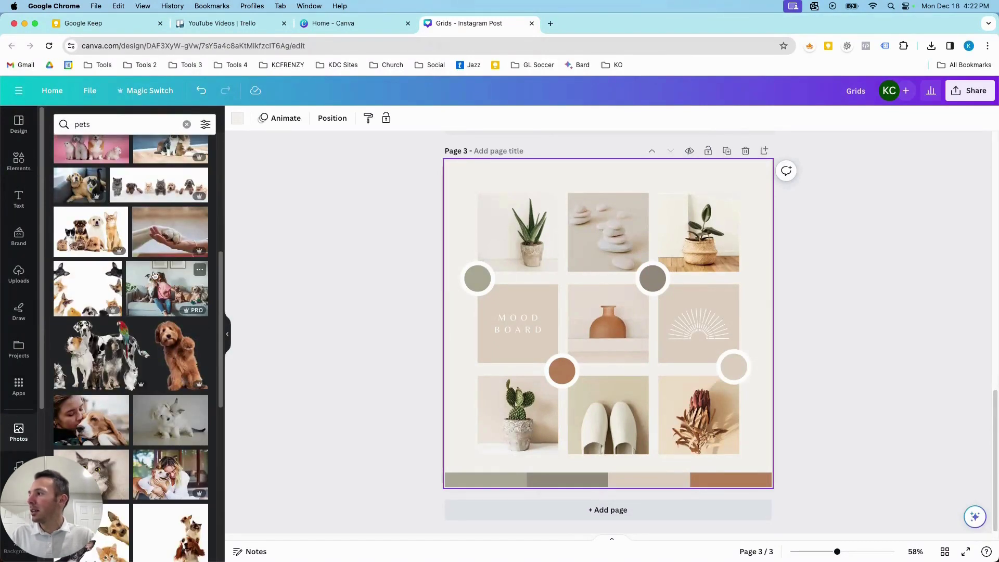
pyautogui.moveTo(166, 290); pyautogui.dragTo(543, 271)
pyautogui.moveTo(199, 301); pyautogui.dragTo(528, 416)
pyautogui.scroll(-5, 204, 453)
pyautogui.moveTo(172, 328)
pyautogui.mouseDown()
pyautogui.moveTo(608, 274)
pyautogui.moveTo(169, 324)
pyautogui.mouseUp()
pyautogui.moveTo(91, 261); pyautogui.dragTo(678, 245)
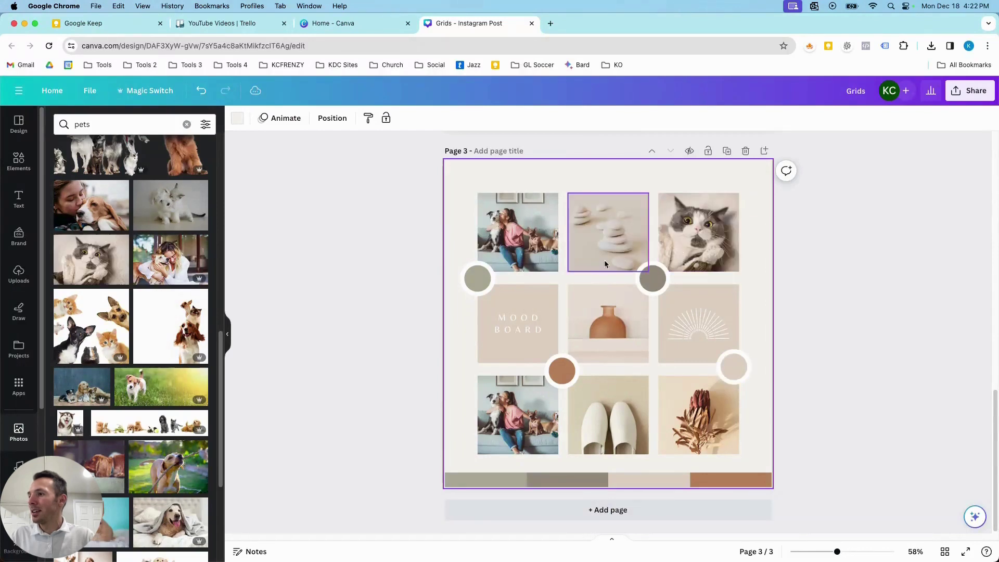
pyautogui.scroll(-5, 144, 417)
pyautogui.moveTo(91, 314); pyautogui.dragTo(675, 405)
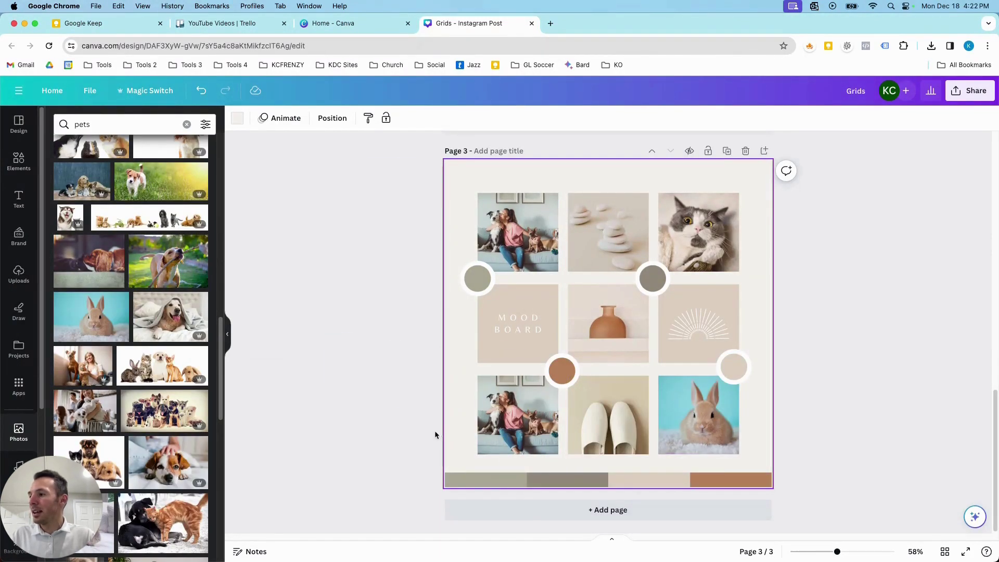
pyautogui.scroll(5, 392, 430)
pyautogui.scroll(8, 392, 431)
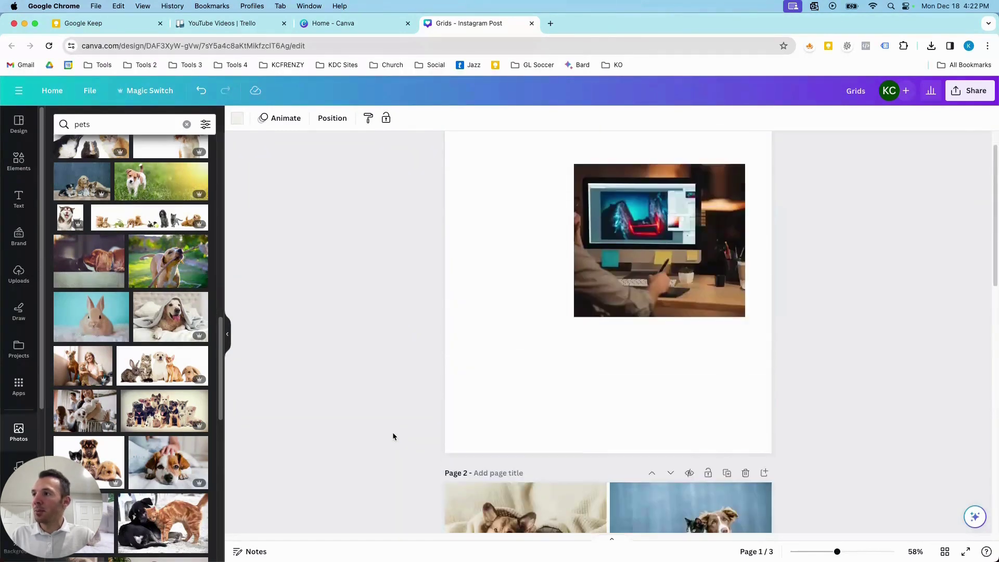
# Step: Delete the computer photo and stretch the empty placeholder to fill page 1
pyautogui.click(576, 345)
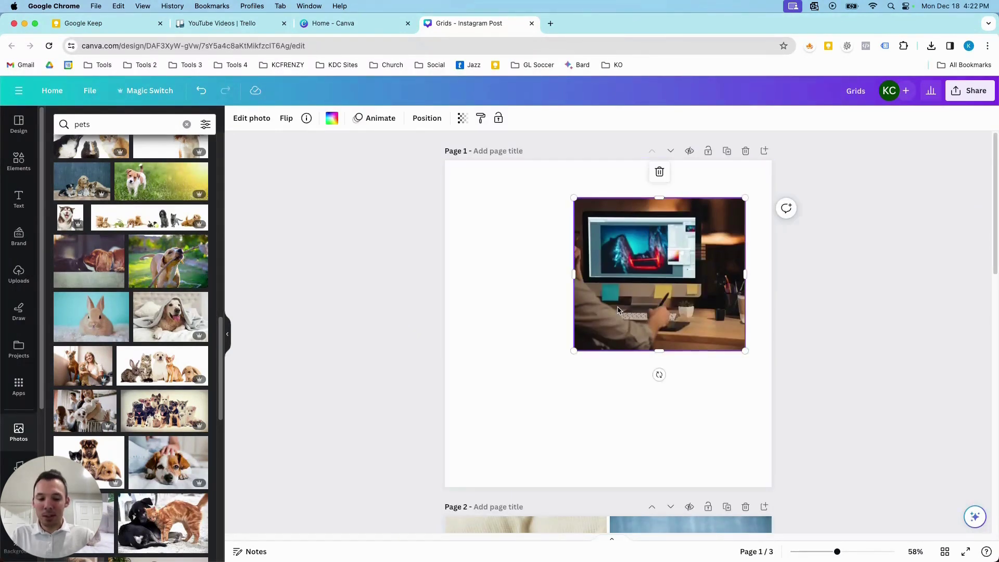
pyautogui.press('Delete')
pyautogui.moveTo(573, 350); pyautogui.dragTo(451, 482)
pyautogui.moveTo(509, 426); pyautogui.dragTo(476, 356)
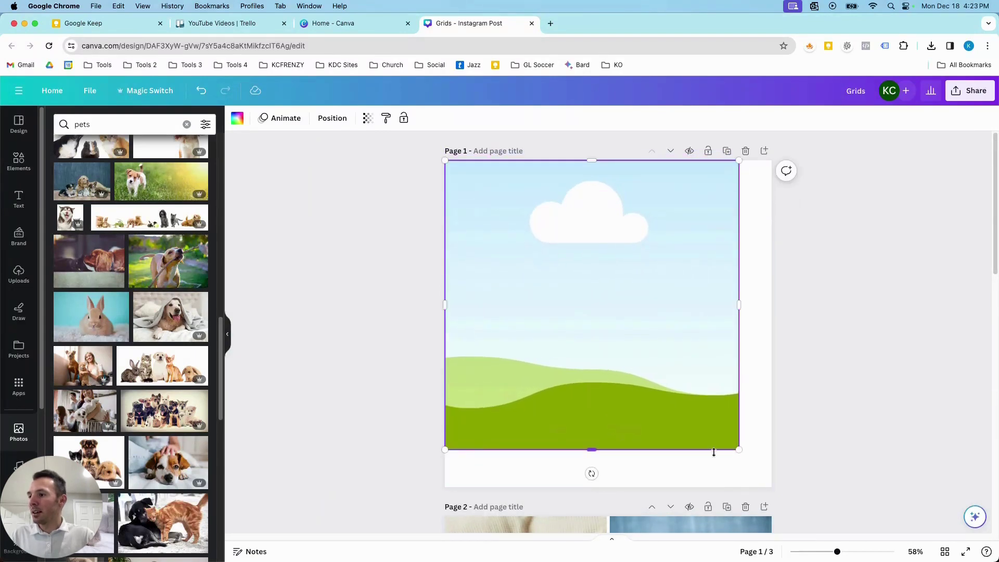
pyautogui.moveTo(737, 448); pyautogui.dragTo(772, 487)
# Step: Fill the page-sized frame with the corgi photo and add a fourth page
pyautogui.scroll(-10, 121, 391)
pyautogui.moveTo(104, 224); pyautogui.dragTo(505, 270)
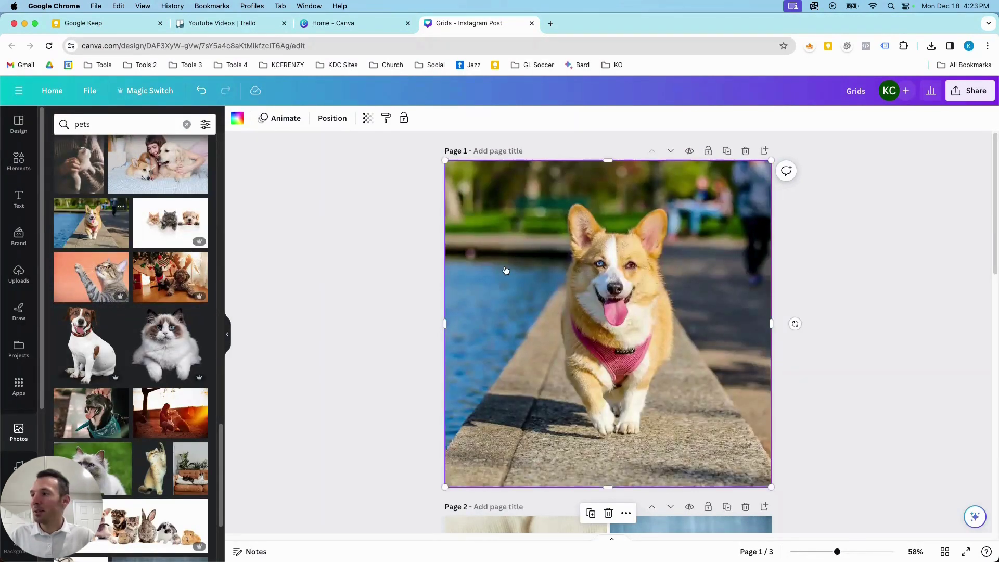
pyautogui.scroll(-15, 459, 361)
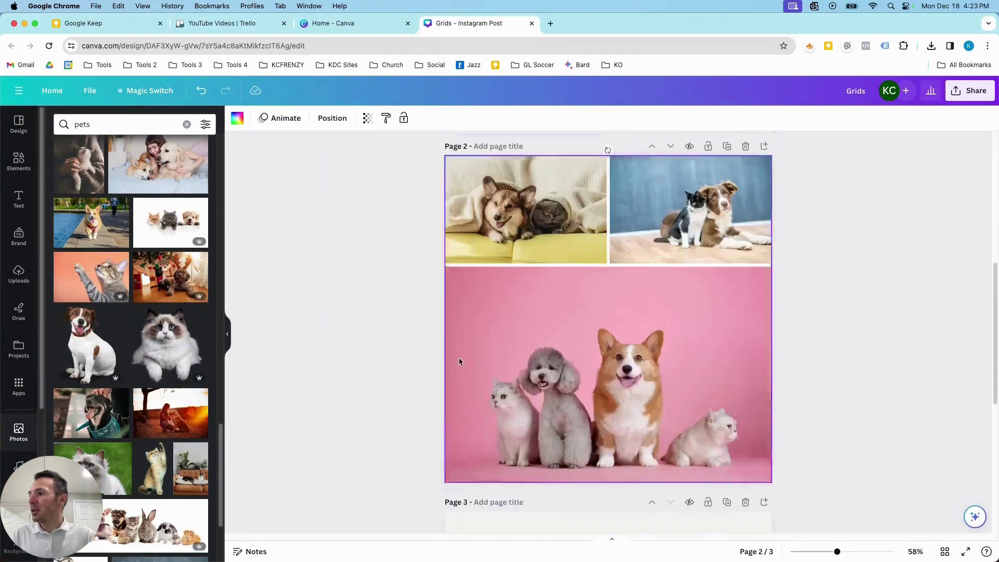
pyautogui.click(549, 511)
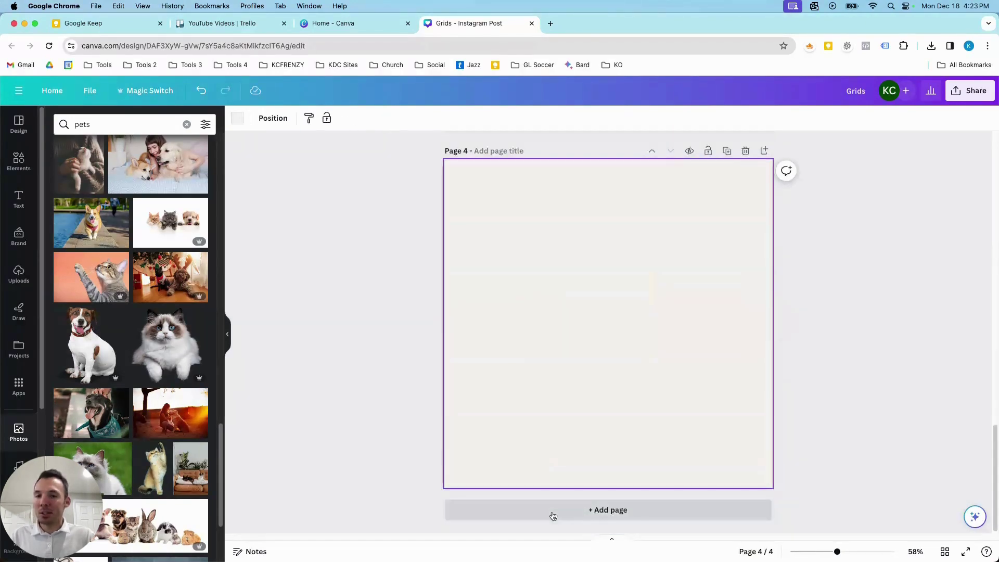
# Step: Search Elements for 'frame' and add the circle frame to page 4
pyautogui.click(26, 165)
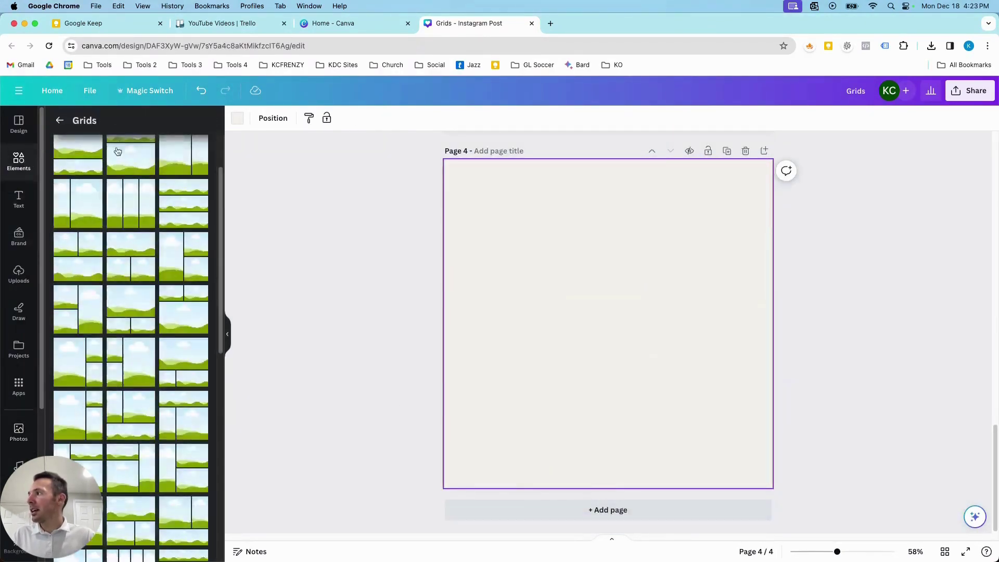
pyautogui.click(61, 122)
pyautogui.click(83, 124)
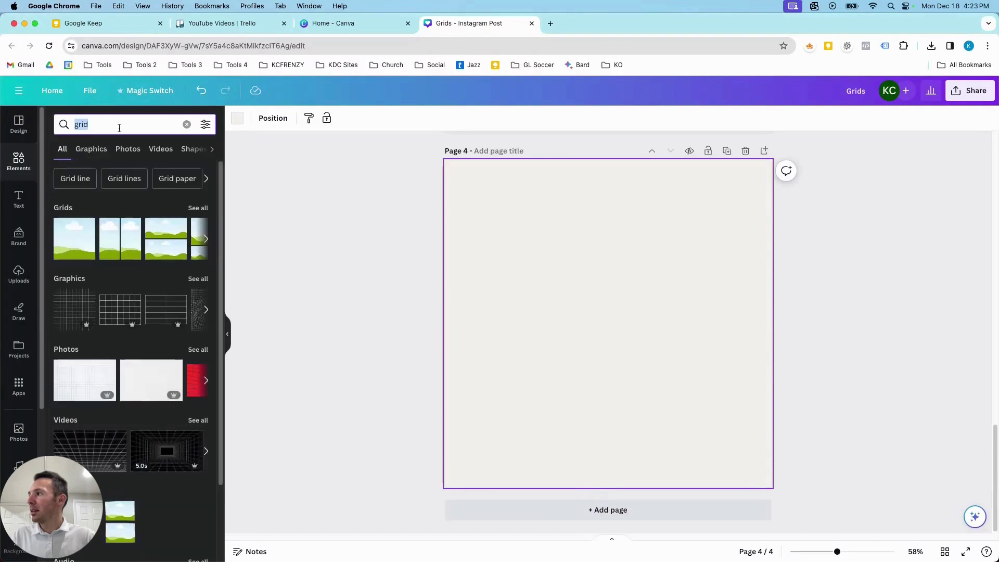
pyautogui.write('frame')
pyautogui.press('Return')
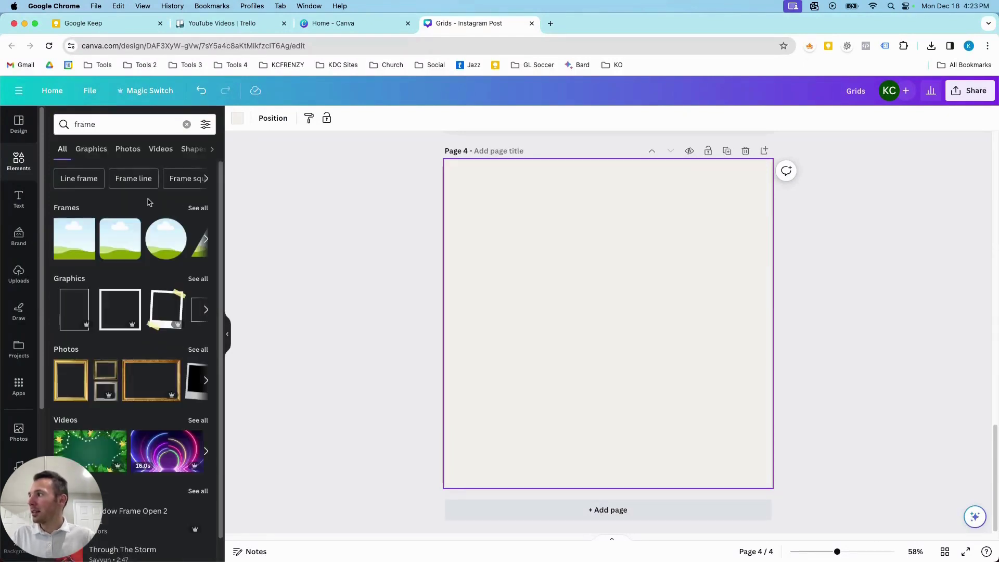
pyautogui.click(194, 209)
pyautogui.scroll(-3, 184, 354)
pyautogui.scroll(3, 184, 354)
pyautogui.click(131, 351)
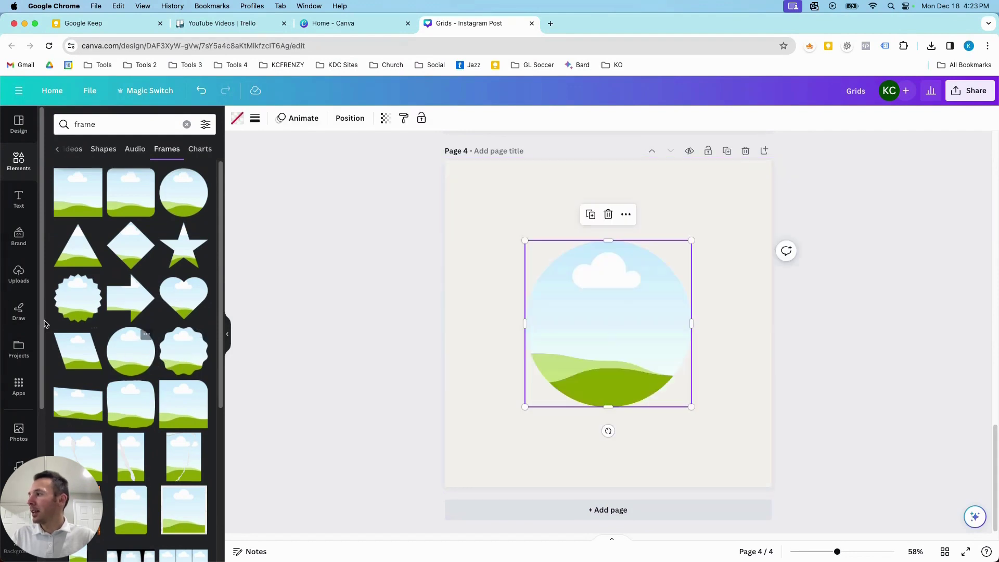
pyautogui.click(18, 431)
# Step: Search stock photos for 'smile' and browse the results
pyautogui.click(94, 124)
pyautogui.write('smile')
pyautogui.press('Return')
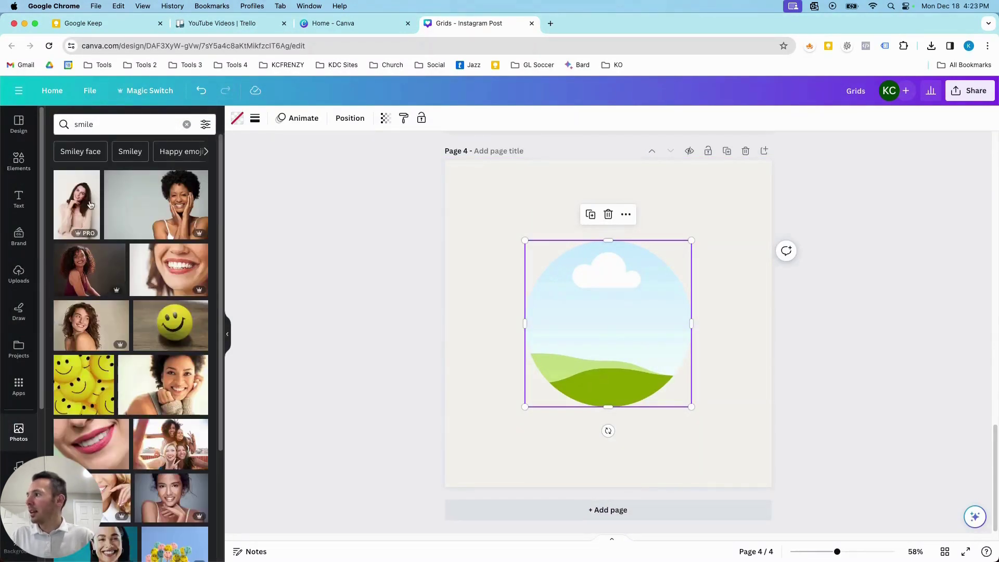
pyautogui.scroll(-3, 134, 281)
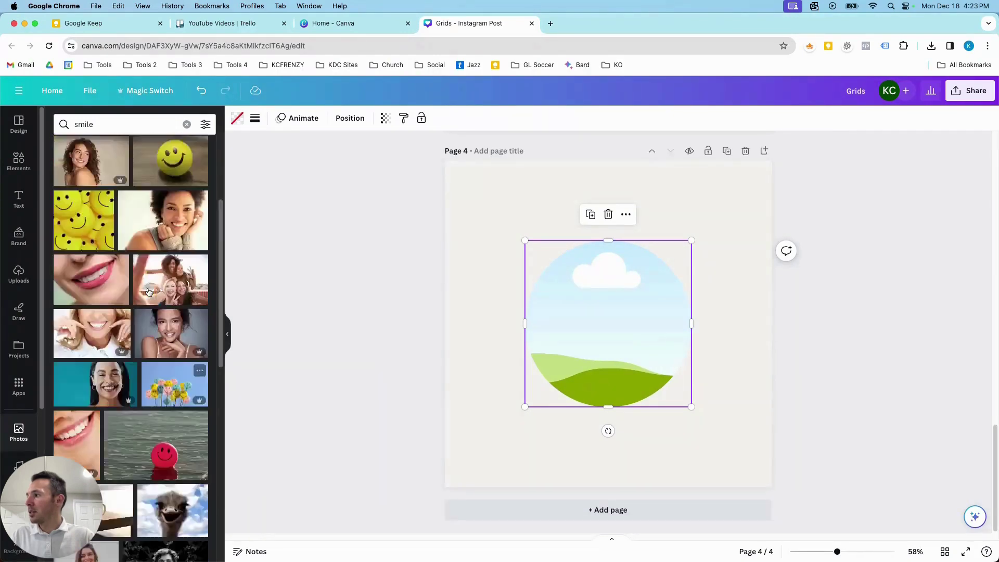
pyautogui.scroll(5, 104, 234)
pyautogui.scroll(-10, 76, 229)
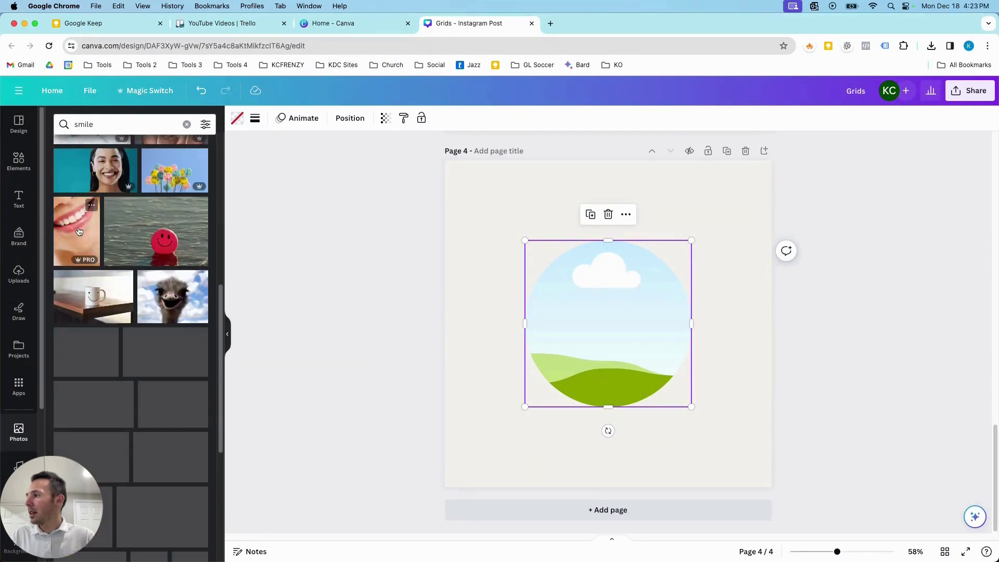
pyautogui.scroll(10, 108, 300)
# Step: Search photos for 'business casual' and drop a business portrait into the circle frame
pyautogui.doubleClick(84, 124)
pyautogui.write('busein')
pyautogui.press('BackSpace')
pyautogui.write('asu')
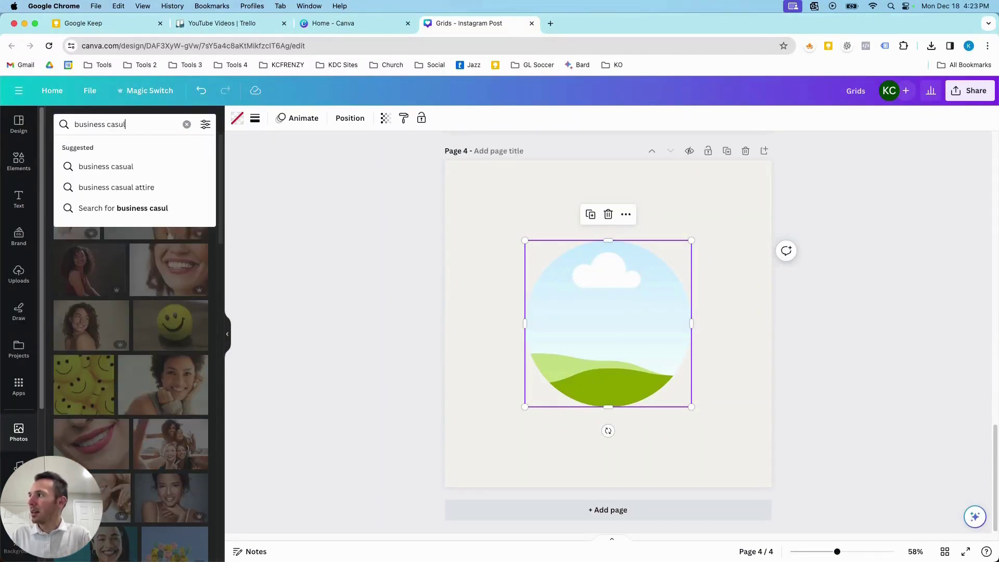
pyautogui.write('al')
pyautogui.press('Return')
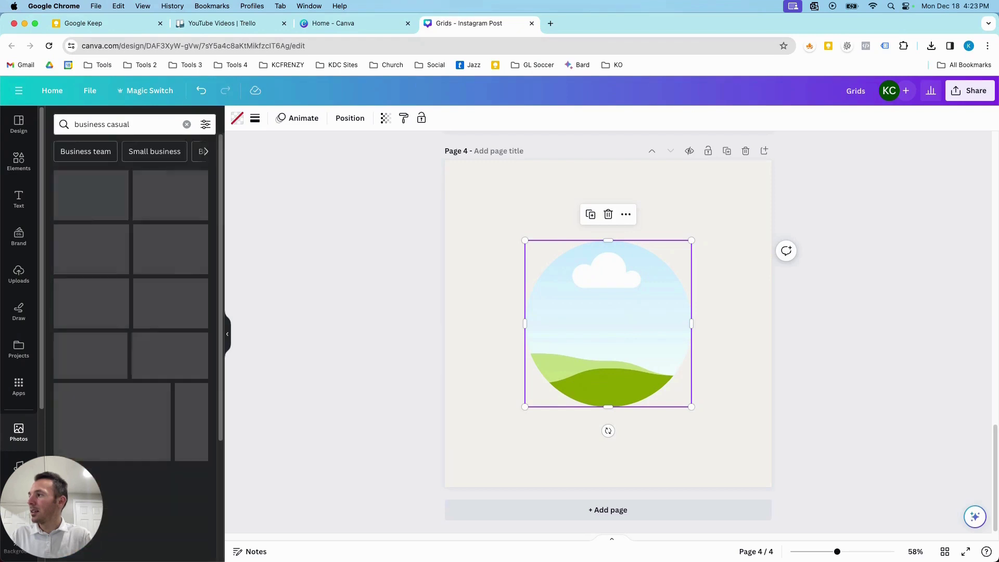
pyautogui.moveTo(170, 195); pyautogui.dragTo(519, 217)
# Step: Shrink the circle portrait, duplicate it, and move the copy to the page's right side
pyautogui.moveTo(629, 335); pyautogui.dragTo(541, 249)
pyautogui.moveTo(495, 217); pyautogui.dragTo(648, 267)
pyautogui.click(496, 172)
pyautogui.keyDown('alt'); pyautogui.moveTo(533, 241); pyautogui.dragTo(658, 373); pyautogui.keyUp('alt')
# Step: Fill the other circles with the long-haired woman, glasses woman, and pink-sweater portraits
pyautogui.moveTo(187, 312); pyautogui.dragTo(519, 347)
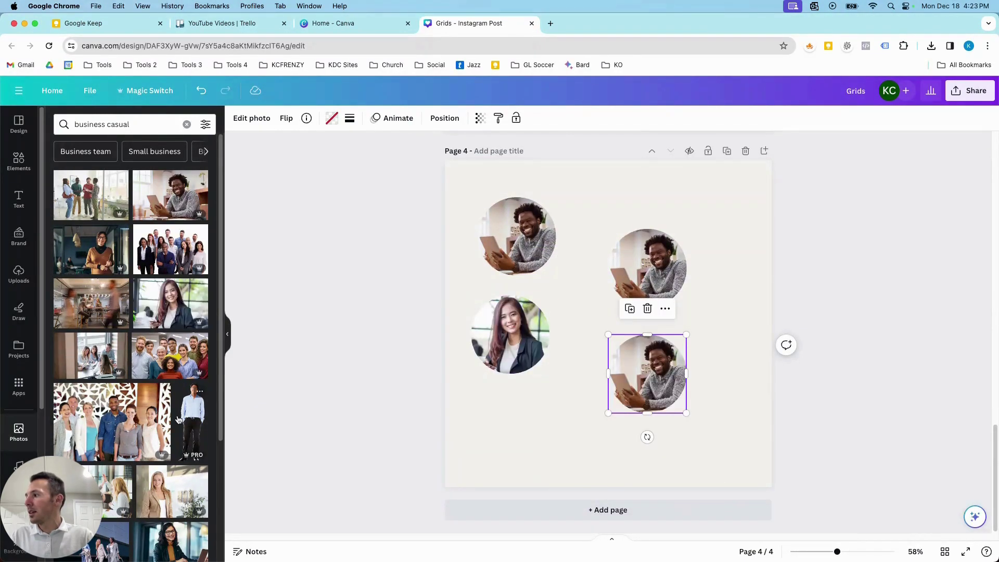
pyautogui.scroll(-3, 130, 364)
pyautogui.moveTo(172, 375); pyautogui.dragTo(619, 281)
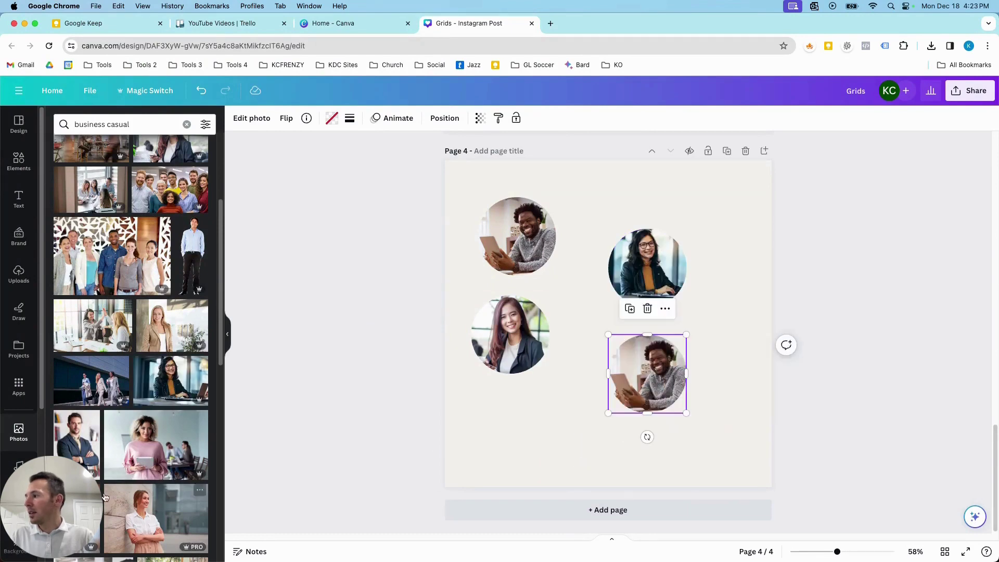
pyautogui.scroll(-2, 130, 364)
pyautogui.moveTo(156, 343); pyautogui.dragTo(643, 377)
# Step: Adjust the crop of the pink-sweater portrait and the man's portrait
pyautogui.doubleClick(627, 377)
pyautogui.click(742, 426)
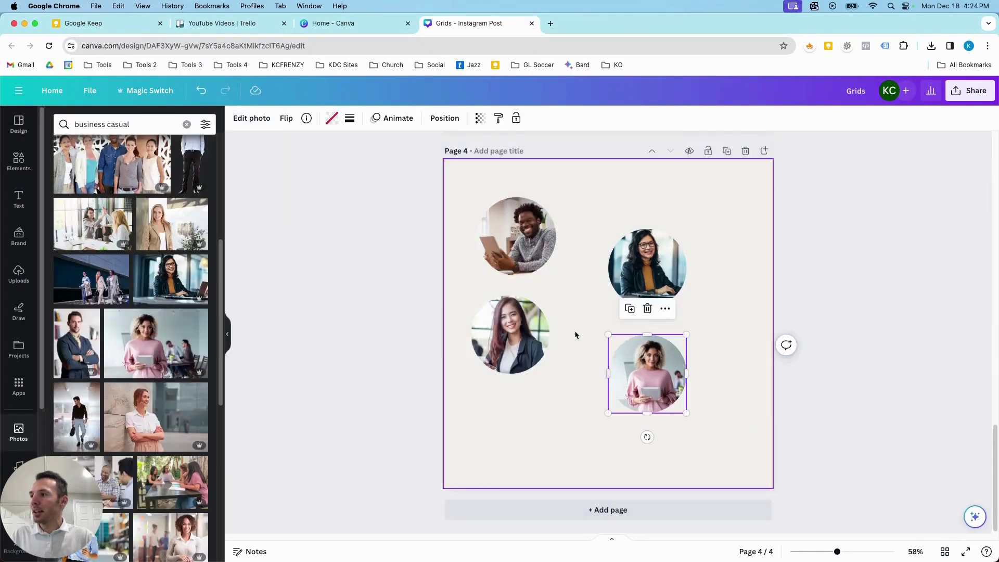
pyautogui.doubleClick(512, 250)
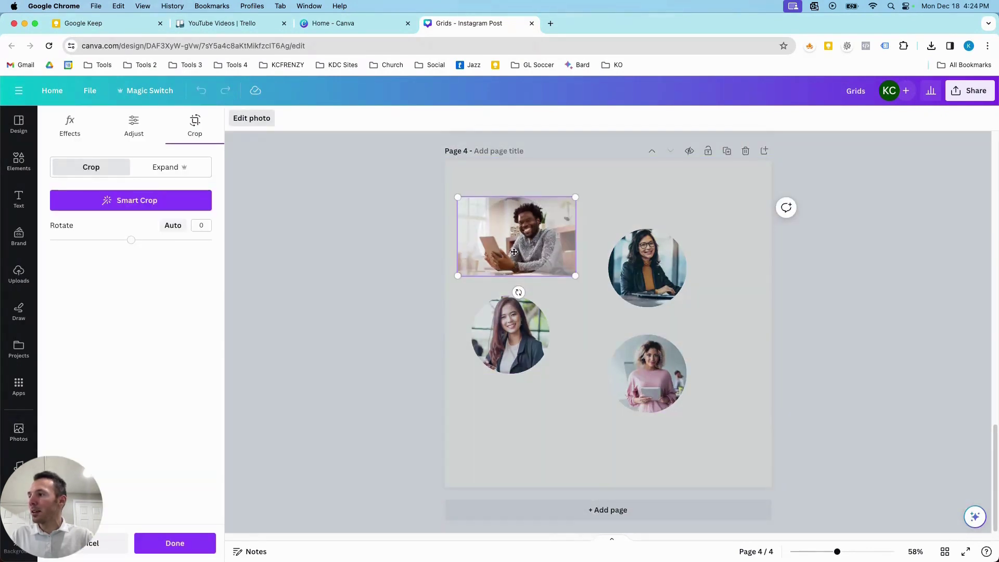
# Step: Finish the man's crop and stagger the four portrait circles into an offset, aligned arrangement
pyautogui.click(594, 323)
pyautogui.moveTo(514, 355); pyautogui.dragTo(520, 373)
pyautogui.moveTo(651, 379); pyautogui.dragTo(671, 412)
pyautogui.moveTo(520, 373); pyautogui.dragTo(545, 365)
pyautogui.click(646, 275)
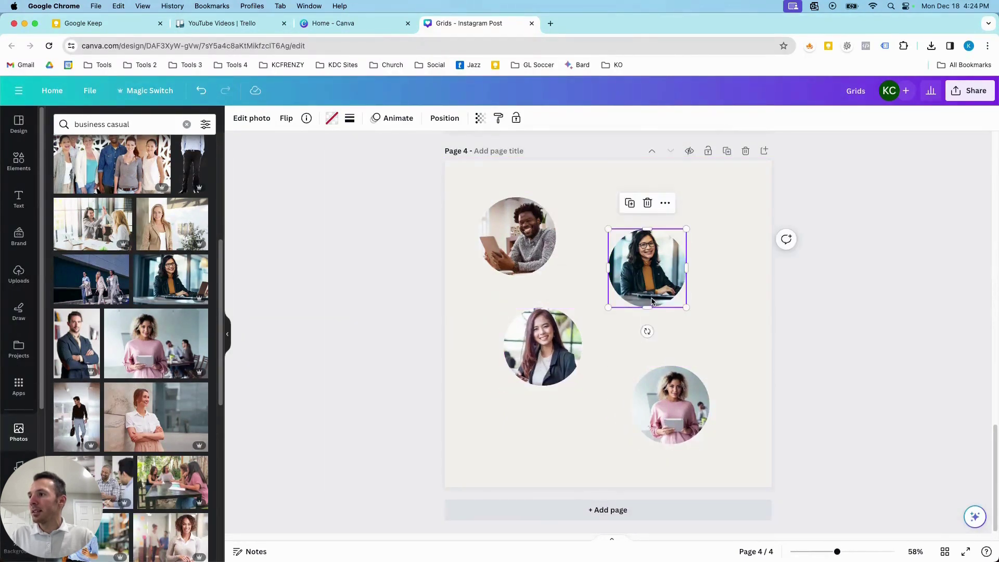
pyautogui.moveTo(646, 276); pyautogui.dragTo(654, 276)
pyautogui.moveTo(535, 333); pyautogui.dragTo(553, 334)
pyautogui.moveTo(513, 241); pyautogui.dragTo(526, 235)
pyautogui.moveTo(664, 423); pyautogui.dragTo(649, 414)
pyautogui.click(31, 167)
# Step: Add a scalloped frame, resized to about 426 by 427, at page 4's bottom-left
pyautogui.scroll(-5, 174, 261)
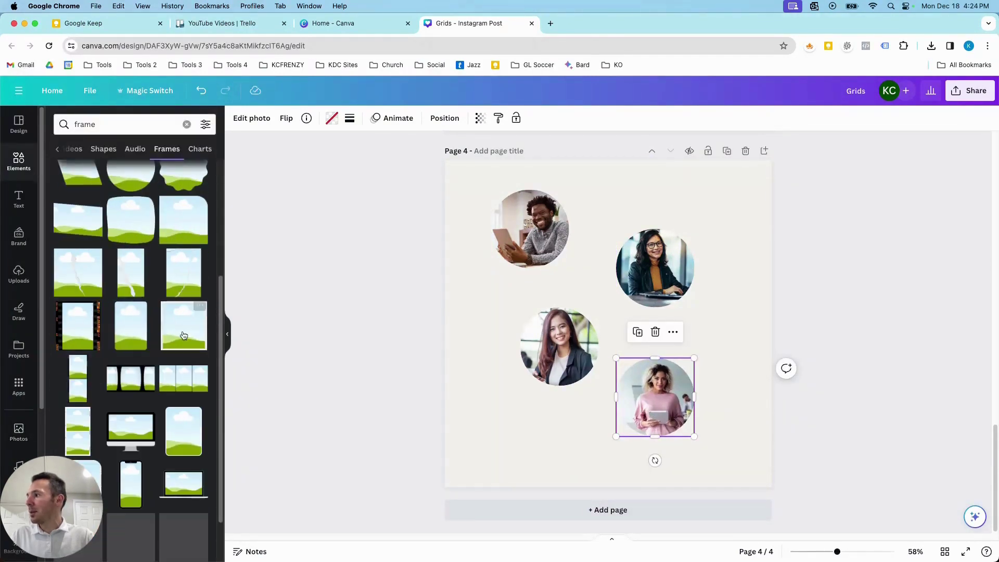
pyautogui.click(174, 261)
pyautogui.moveTo(549, 322); pyautogui.dragTo(491, 400)
pyautogui.moveTo(631, 319); pyautogui.dragTo(542, 390)
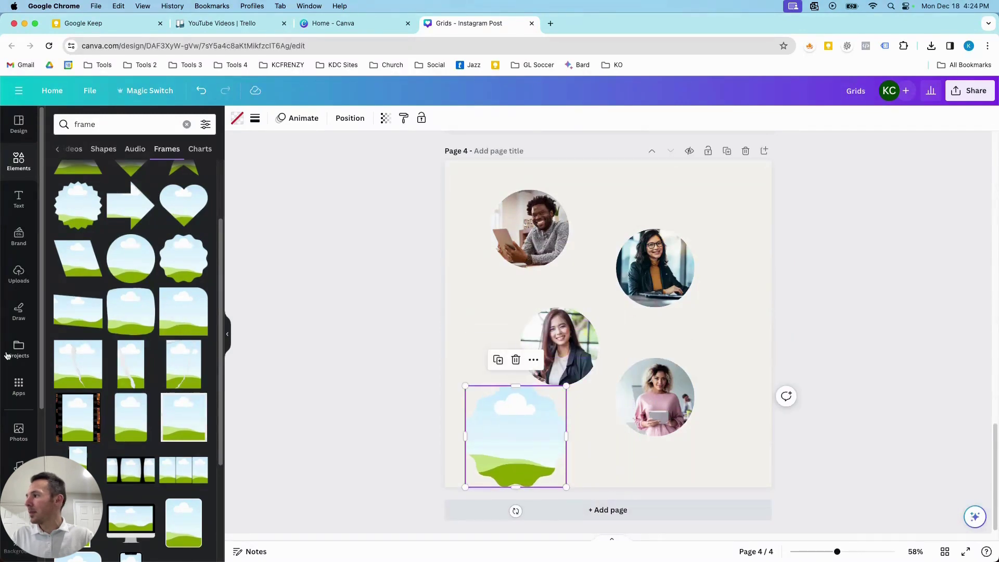
# Step: Place the arms-crossed woman's business casual portrait in the scalloped frame and adjust its crop
pyautogui.click(19, 430)
pyautogui.scroll(-3, 89, 370)
pyautogui.moveTo(154, 325); pyautogui.dragTo(526, 433)
pyautogui.doubleClick(503, 432)
pyautogui.click(654, 451)
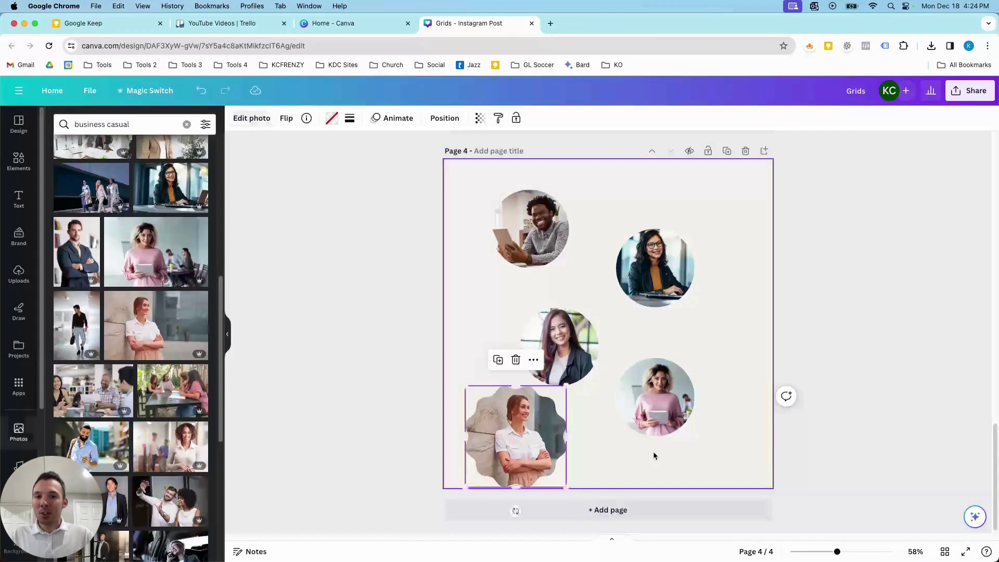